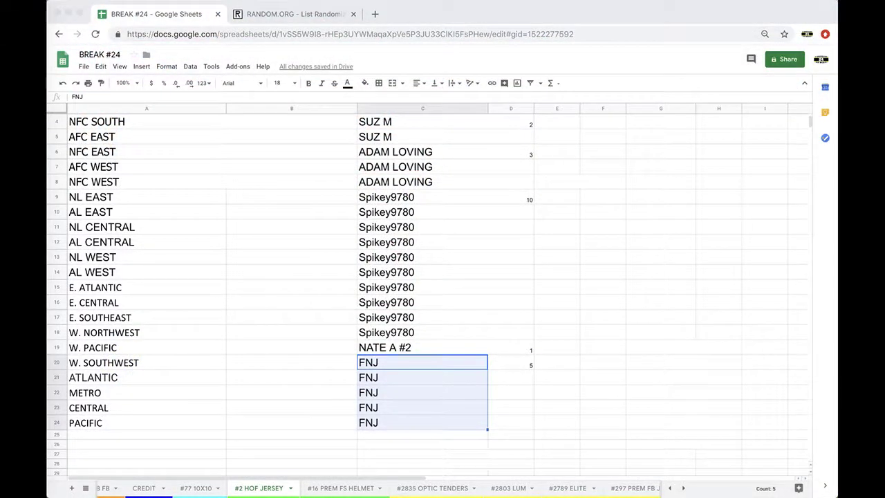
Copy the whole column C participant list on the #2 HOF JERSEY sheet
{"action": "scroll", "coordinate": [370, 275], "scroll_direction": "up", "scroll_amount": 2}
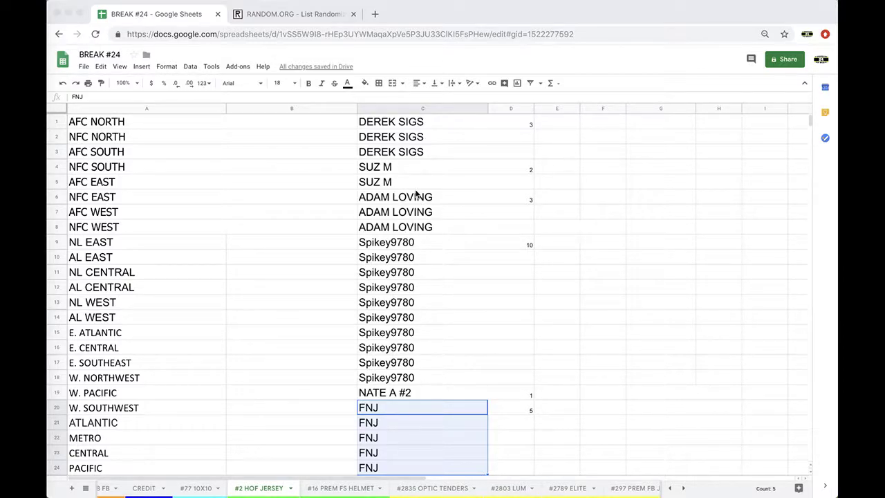
{"action": "scroll", "coordinate": [415, 196], "scroll_direction": "down", "scroll_amount": 1}
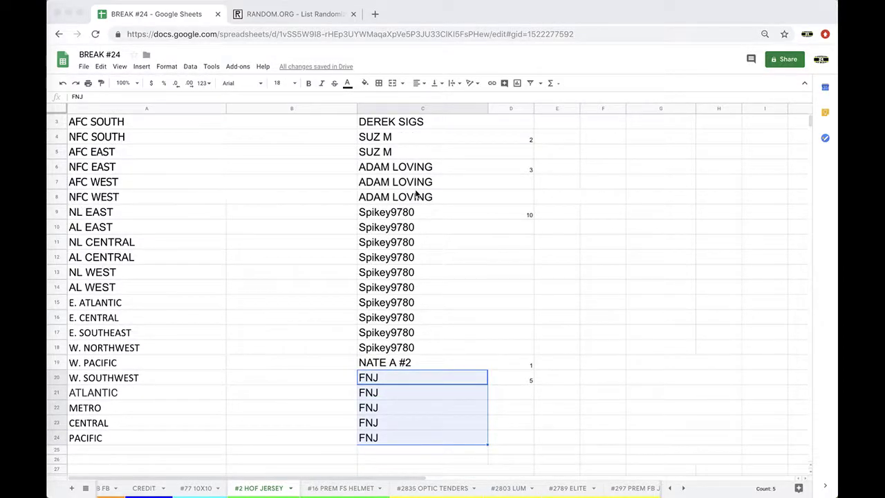
{"action": "left_click", "coordinate": [406, 108]}
{"action": "key", "text": "ctrl+c"}
{"action": "scroll", "coordinate": [393, 297], "scroll_direction": "up", "scroll_amount": 1}
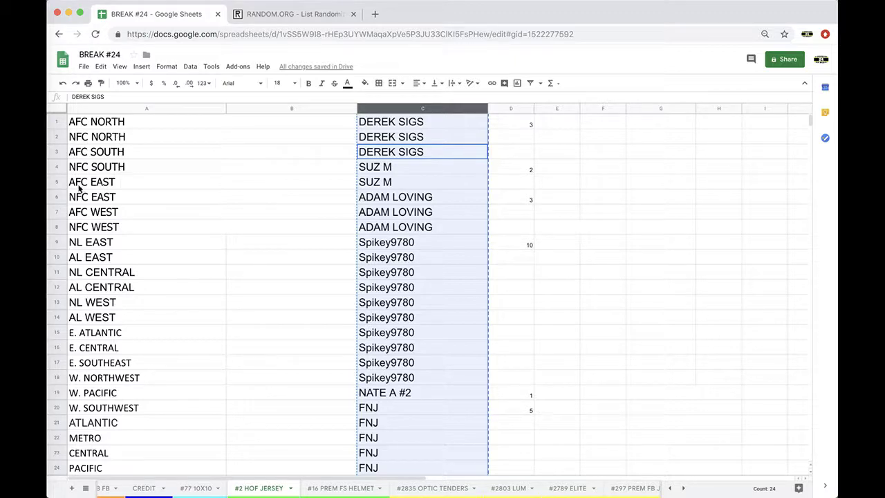
{"action": "scroll", "coordinate": [114, 222], "scroll_direction": "down", "scroll_amount": 2}
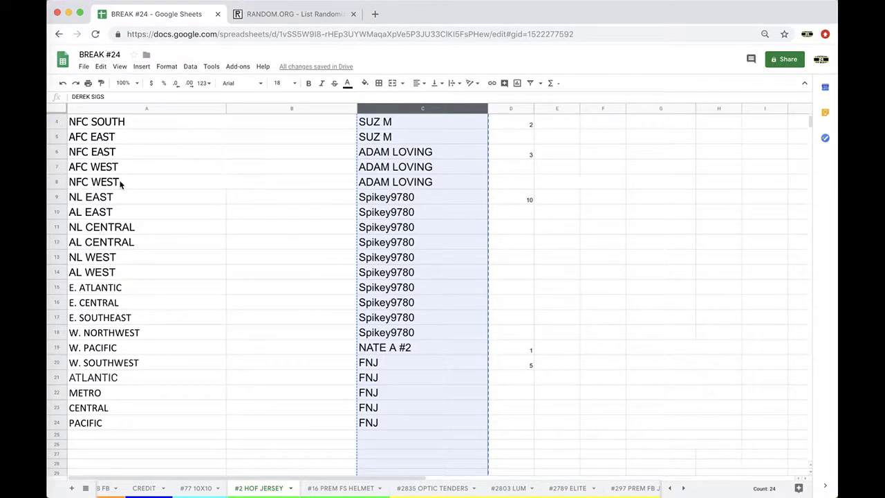
Switch to RANDOM.ORG, load a blank List Randomizer form, paste the copied participant list and randomize it
{"action": "left_click", "coordinate": [294, 14]}
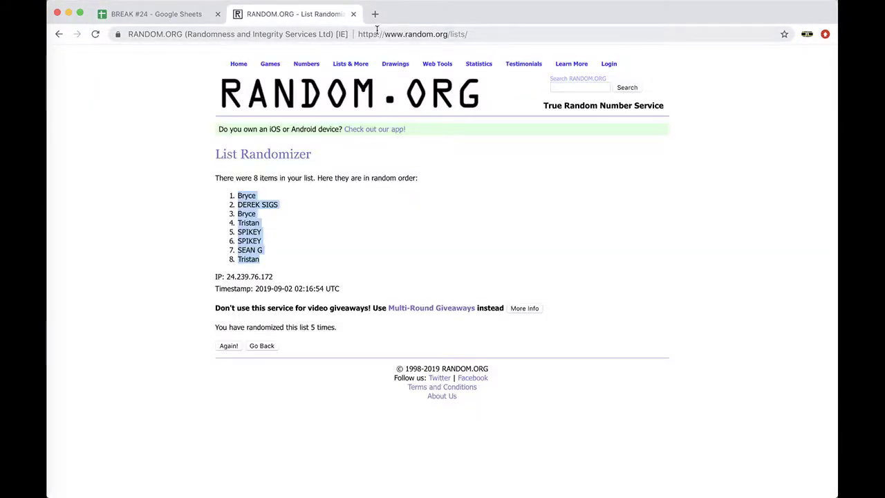
{"action": "left_click", "coordinate": [385, 34]}
{"action": "key", "text": "Return"}
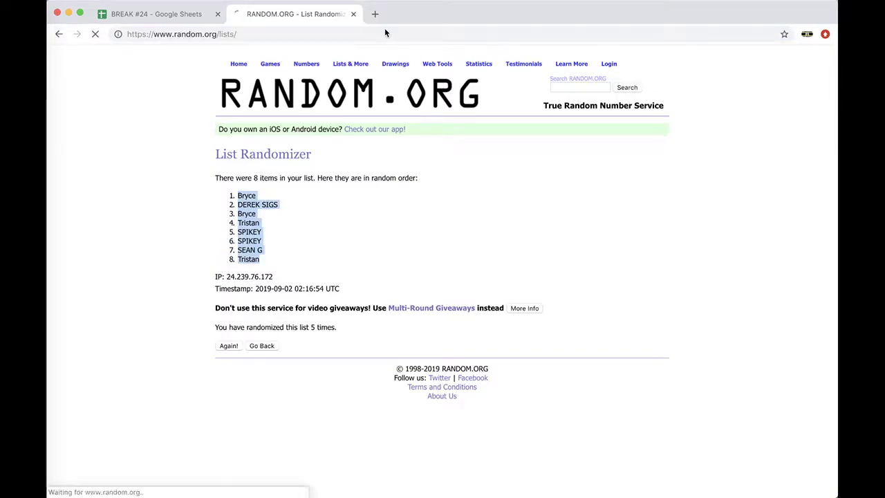
{"action": "left_click", "coordinate": [258, 311]}
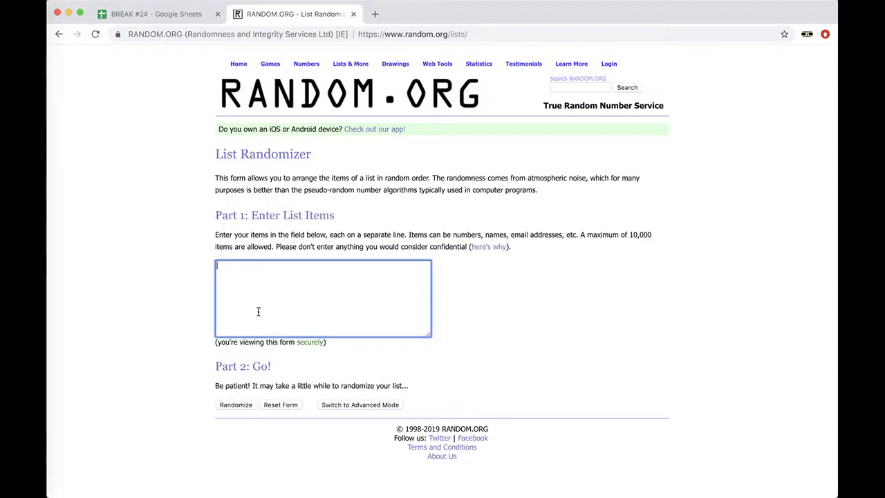
{"action": "left_click", "coordinate": [239, 406]}
Reshuffle the participant list until it has been randomized five times in total
{"action": "scroll", "coordinate": [239, 401], "scroll_direction": "down", "scroll_amount": 3}
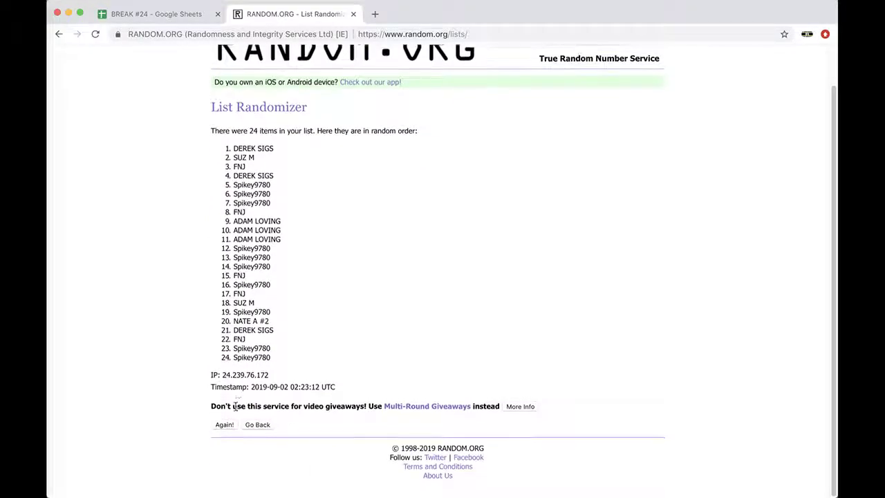
{"action": "left_click", "coordinate": [225, 427]}
{"action": "scroll", "coordinate": [231, 442], "scroll_direction": "down", "scroll_amount": 3}
{"action": "left_click", "coordinate": [224, 427]}
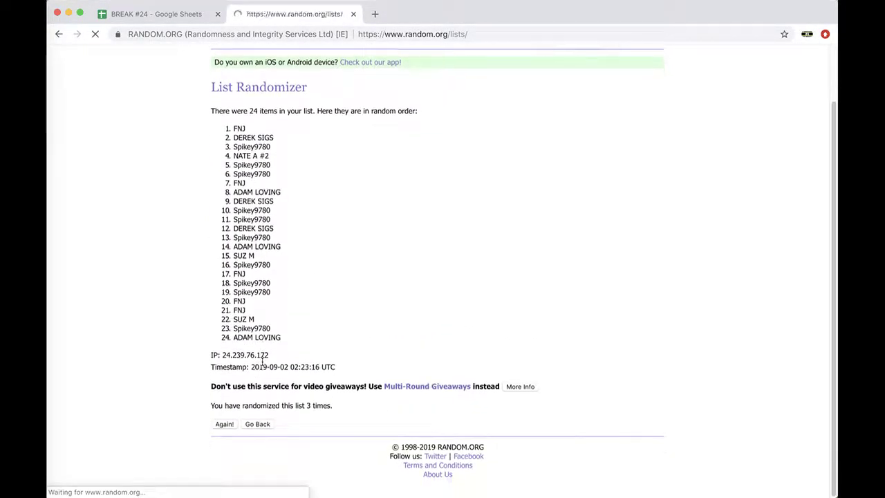
{"action": "left_click", "coordinate": [223, 482]}
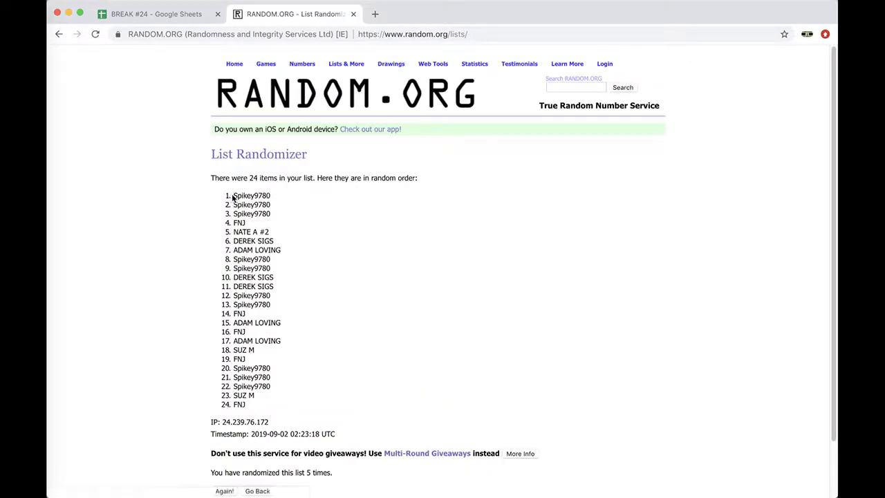
Copy the randomized names into column B of the BREAK #24 spreadsheet starting at B1, and set their font size to 18
{"action": "left_click_drag", "start_coordinate": [233, 195], "coordinate": [293, 342]}
{"action": "scroll", "coordinate": [300, 330], "scroll_direction": "down", "scroll_amount": 2}
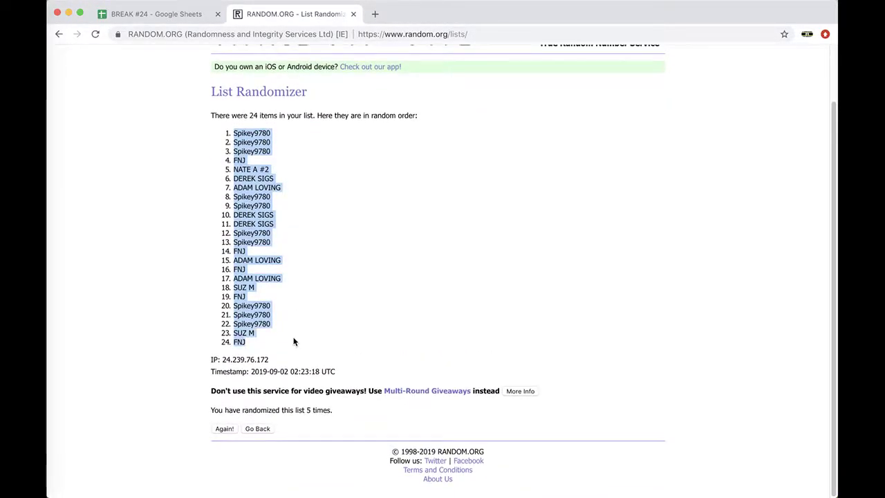
{"action": "left_click", "coordinate": [164, 13]}
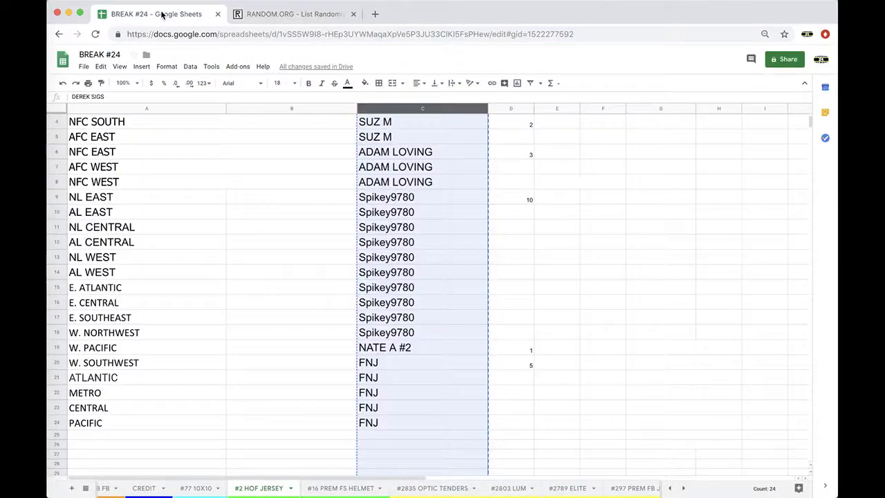
{"action": "left_click", "coordinate": [258, 124]}
{"action": "key", "text": "ctrl+v"}
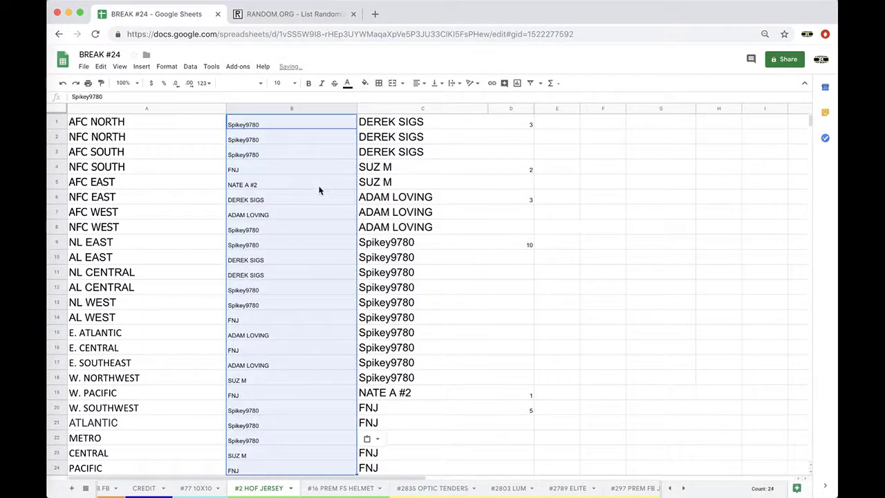
{"action": "left_click", "coordinate": [282, 82]}
{"action": "left_click", "coordinate": [280, 215]}
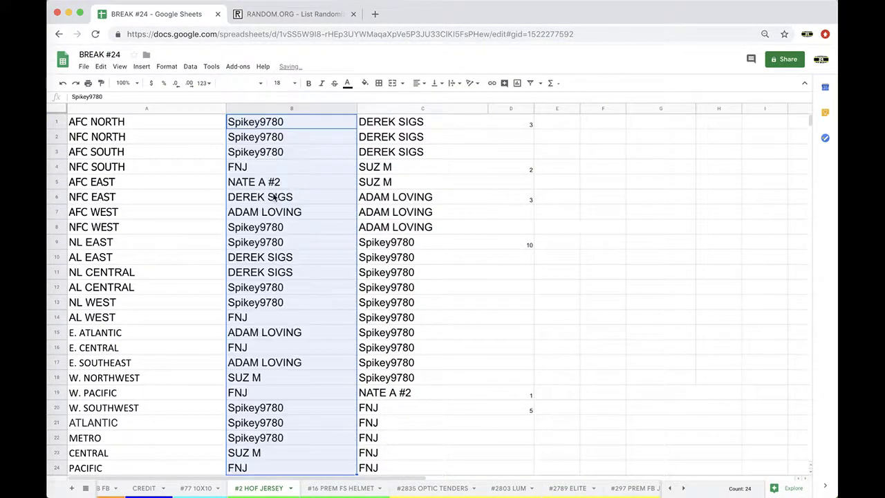
Go through the participants assigned in column B beside the NFC, AFC, NL and AL divisions
{"action": "left_click", "coordinate": [250, 139]}
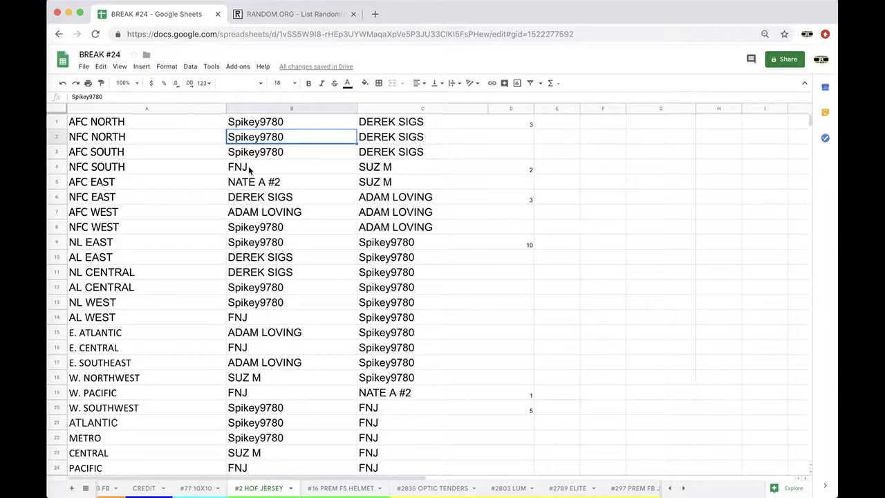
{"action": "left_click", "coordinate": [257, 173]}
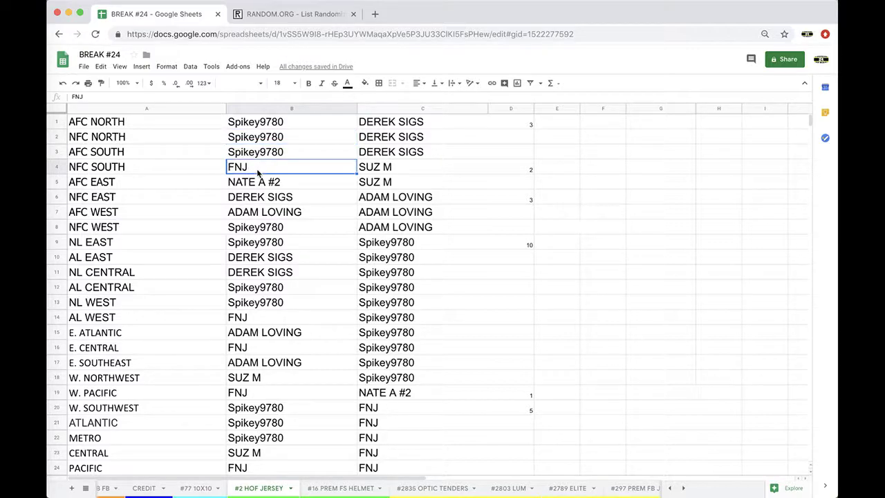
{"action": "left_click", "coordinate": [263, 183]}
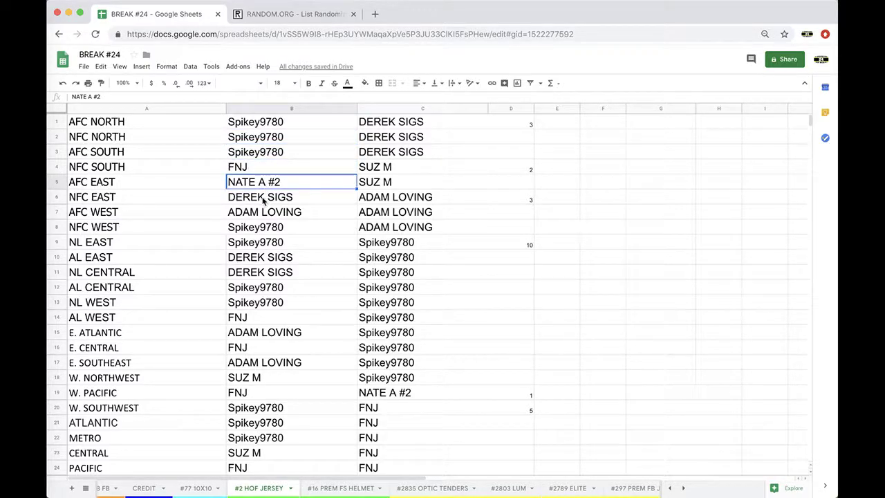
{"action": "left_click", "coordinate": [264, 198]}
{"action": "left_click", "coordinate": [274, 212]}
{"action": "scroll", "coordinate": [282, 212], "scroll_direction": "down", "scroll_amount": 1}
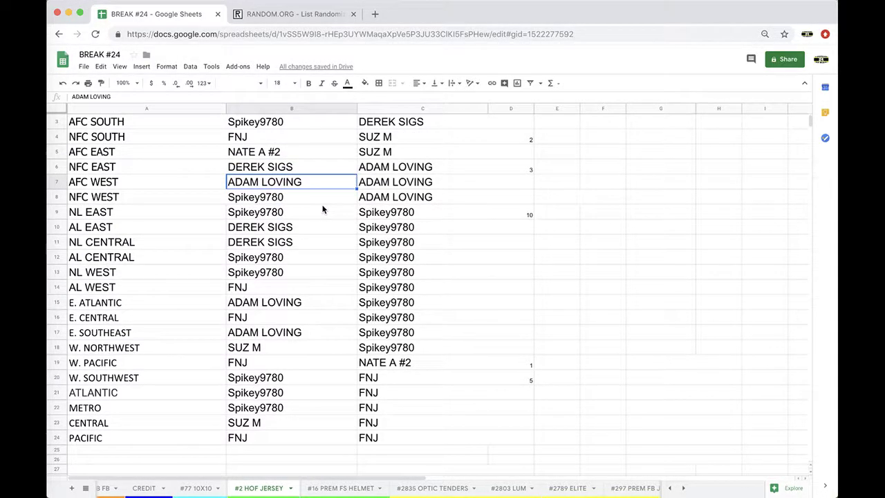
{"action": "left_click", "coordinate": [284, 217]}
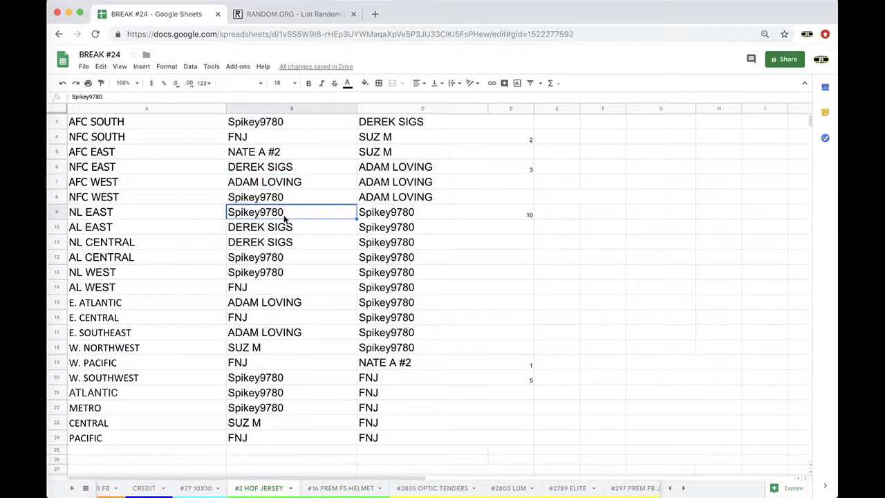
{"action": "left_click", "coordinate": [275, 226]}
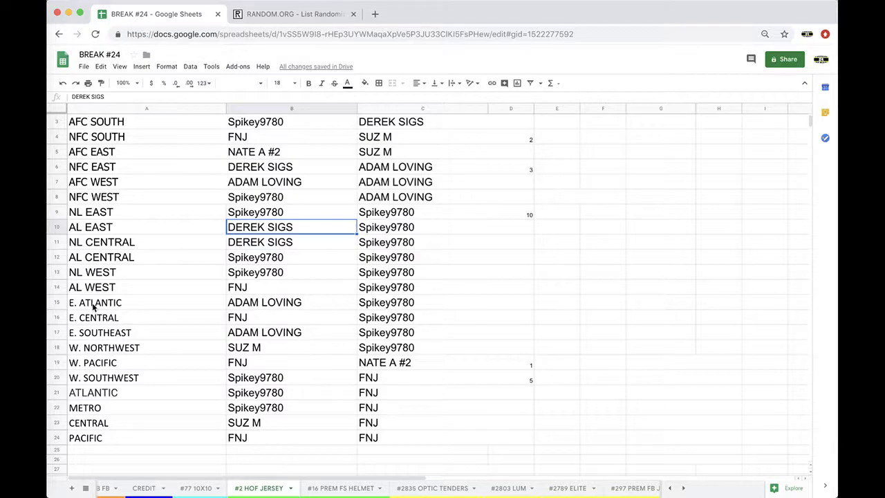
Append (NHL) to the ATLANTIC division label in A21
{"action": "left_click", "coordinate": [102, 396]}
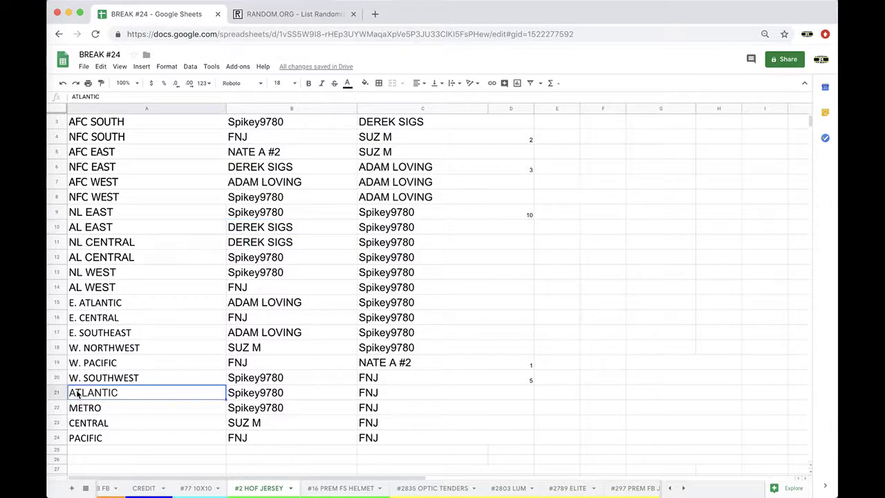
{"action": "double_click", "coordinate": [107, 396]}
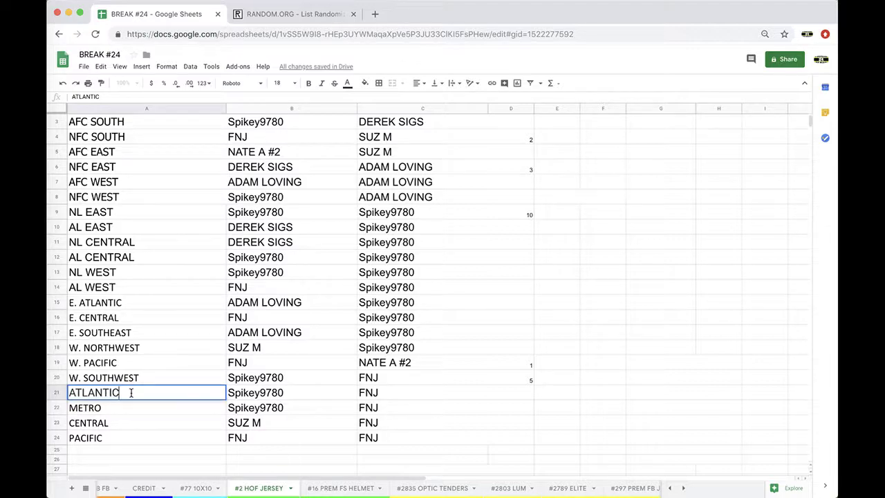
{"action": "type", "text": "(M"}
{"action": "key", "text": "BackSpace"}
{"action": "type", "text": "NH"}
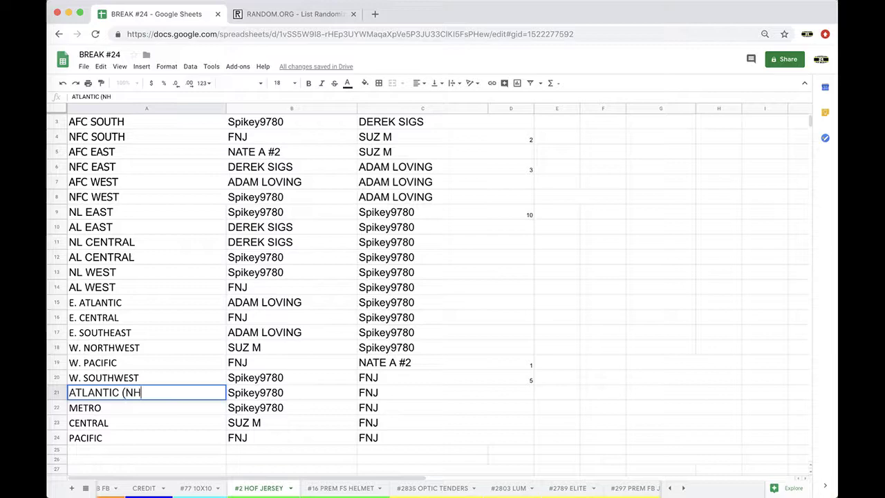
{"action": "type", "text": "L)"}
Append (NHL) to the CENTRAL, METRO and PACIFIC labels in A22:A24
{"action": "left_click", "coordinate": [148, 429]}
{"action": "double_click", "coordinate": [148, 429]}
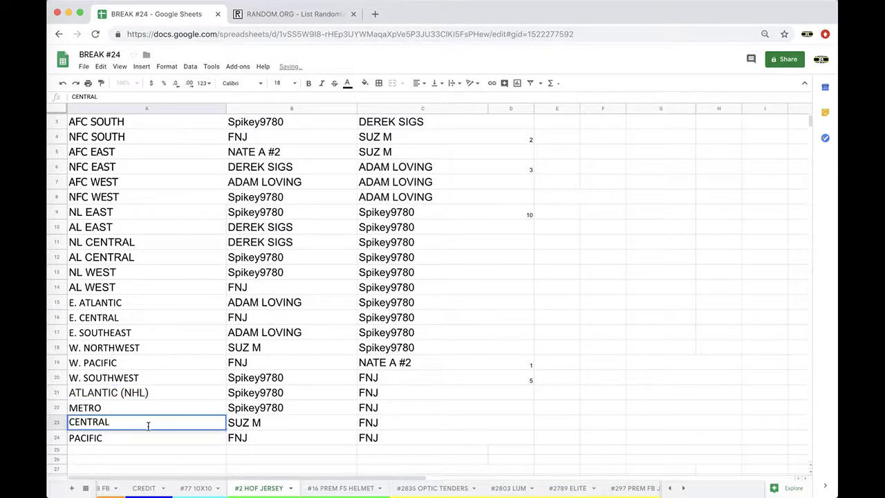
{"action": "type", "text": "(NHL)"}
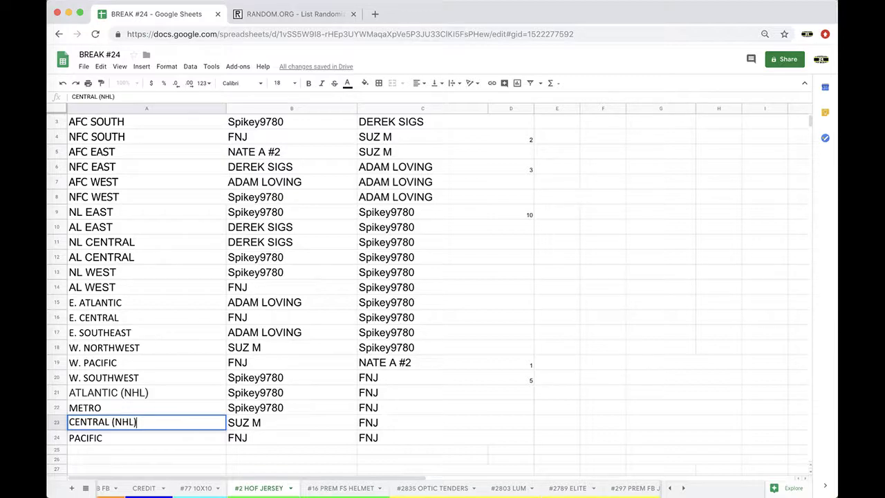
{"action": "double_click", "coordinate": [158, 408]}
{"action": "type", "text": "(NHL)"}
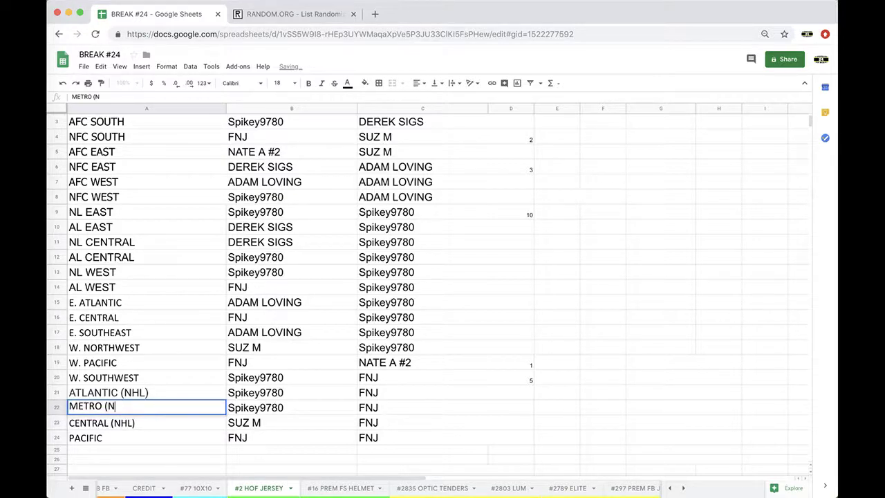
{"action": "double_click", "coordinate": [175, 443]}
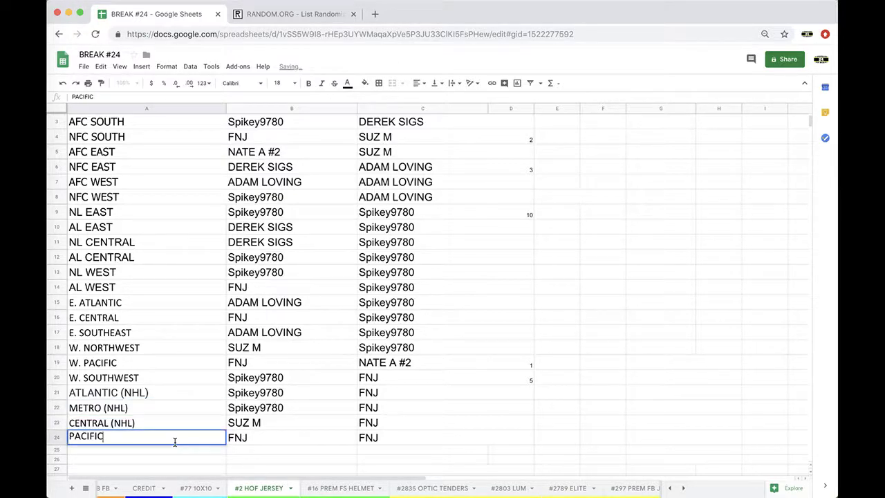
{"action": "type", "text": "(NHL)"}
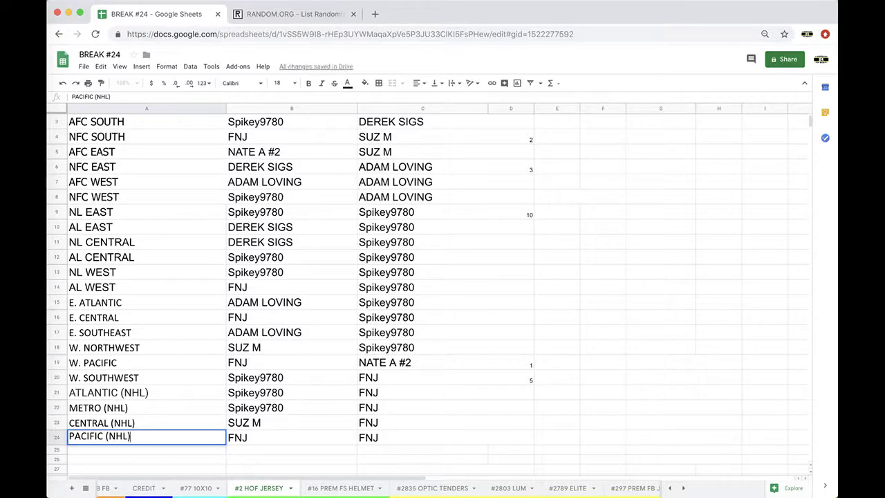
{"action": "left_click", "coordinate": [173, 364]}
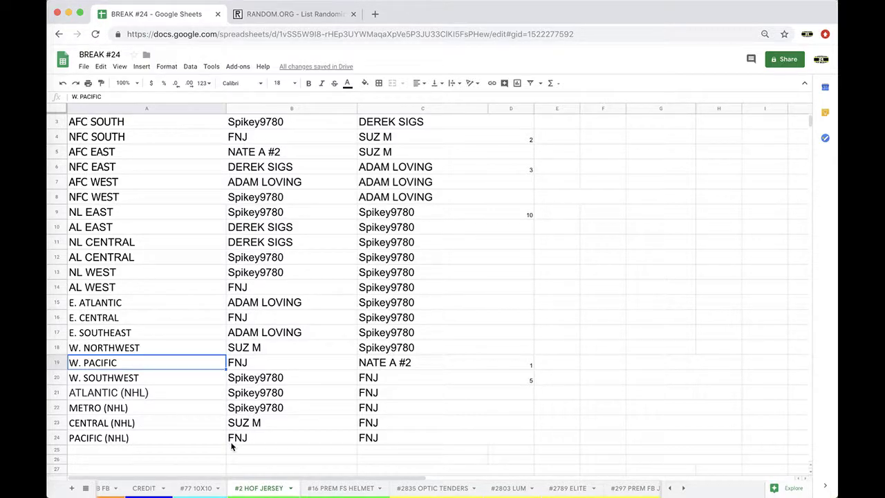
Fill cell B6, the participant assigned to NFC EAST, with yellow
{"action": "scroll", "coordinate": [232, 447], "scroll_direction": "up", "scroll_amount": 1}
{"action": "scroll", "coordinate": [232, 447], "scroll_direction": "up", "scroll_amount": 1}
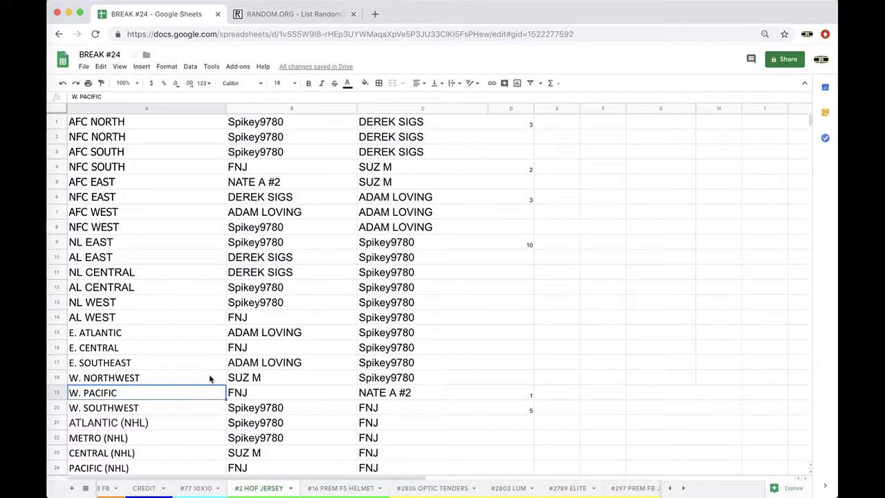
{"action": "scroll", "coordinate": [191, 360], "scroll_direction": "down", "scroll_amount": 1}
{"action": "scroll", "coordinate": [191, 360], "scroll_direction": "up", "scroll_amount": 1}
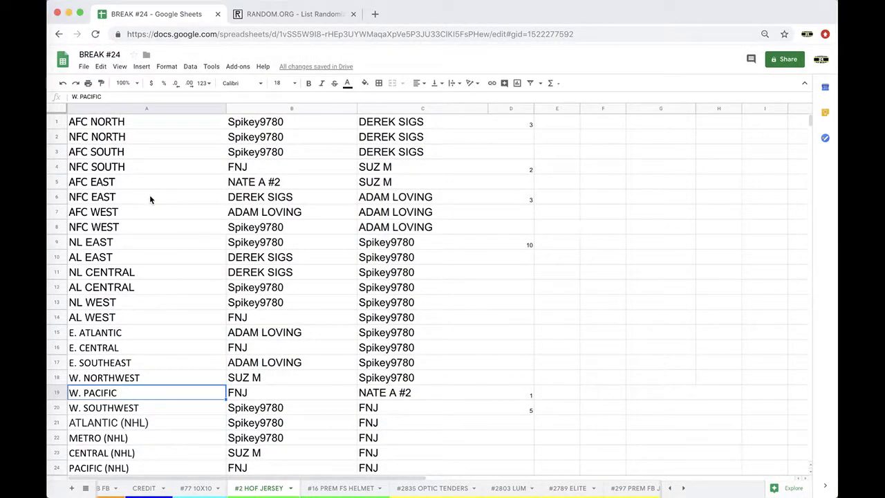
{"action": "left_click", "coordinate": [150, 194]}
{"action": "left_click", "coordinate": [139, 200]}
{"action": "left_click", "coordinate": [258, 197]}
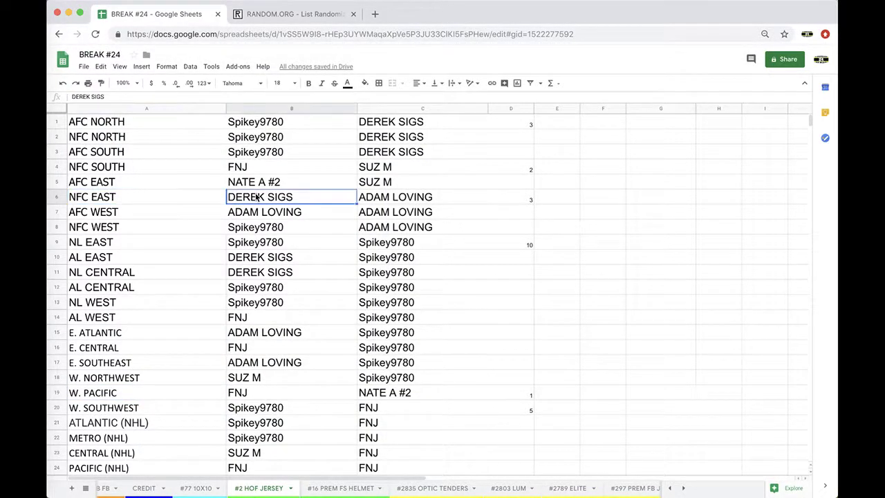
{"action": "left_click", "coordinate": [365, 83]}
{"action": "left_click", "coordinate": [397, 122]}
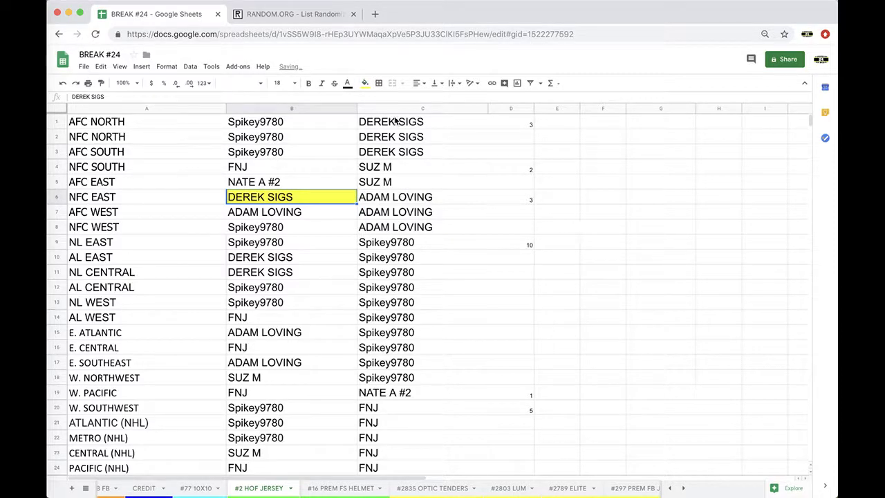
Copy the original participant list in column C again
{"action": "left_click", "coordinate": [387, 109]}
{"action": "key", "text": "super+c"}
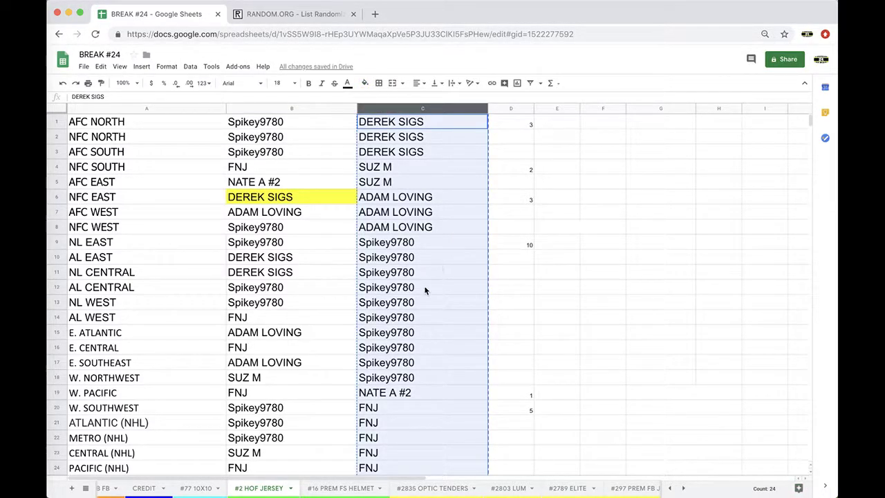
{"action": "scroll", "coordinate": [413, 269], "scroll_direction": "down", "scroll_amount": 3}
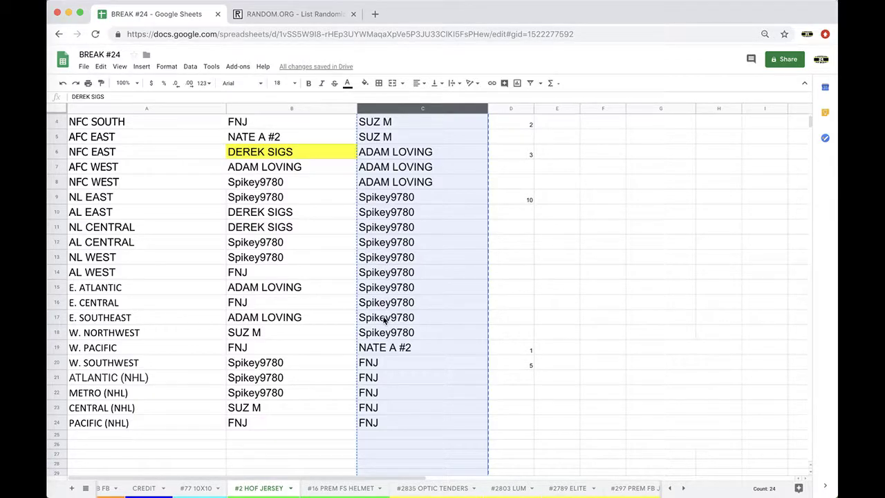
Load a fresh RANDOM.ORG List Randomizer form and randomize the copied column C participant list
{"action": "scroll", "coordinate": [384, 320], "scroll_direction": "up", "scroll_amount": 1}
{"action": "scroll", "coordinate": [384, 320], "scroll_direction": "up", "scroll_amount": 2}
{"action": "left_click", "coordinate": [321, 15]}
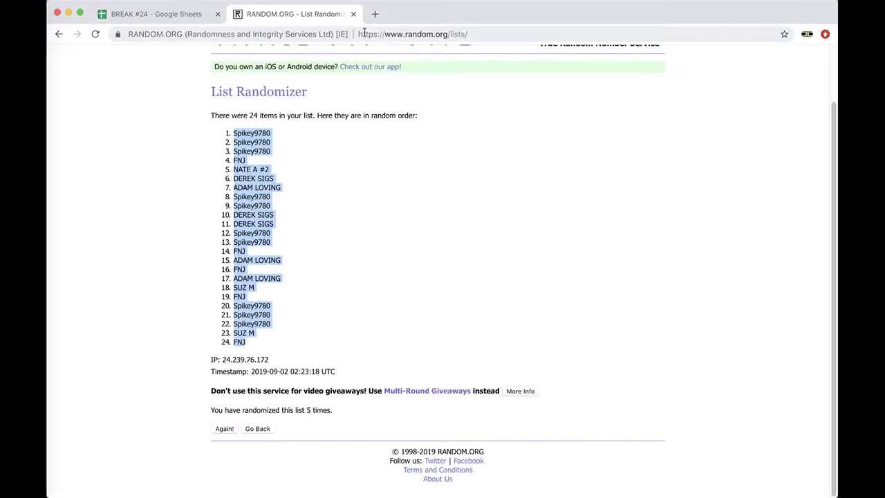
{"action": "left_click", "coordinate": [376, 33]}
{"action": "key", "text": "Return"}
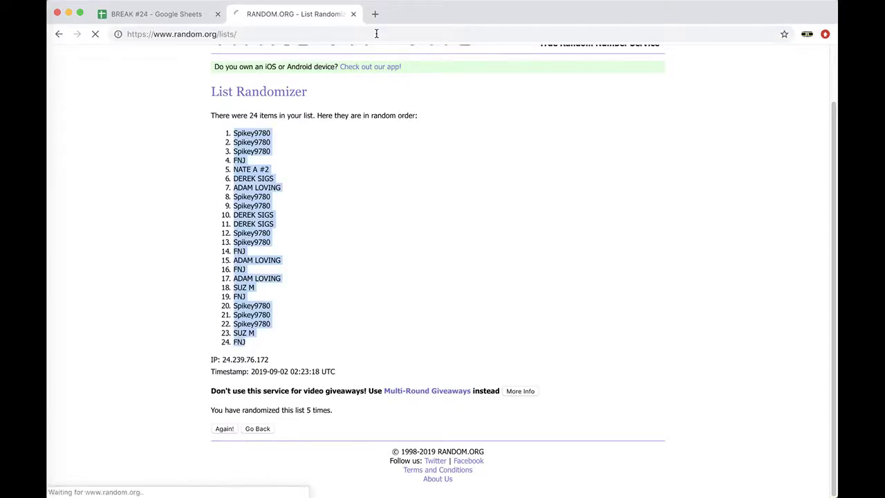
{"action": "left_click", "coordinate": [235, 406]}
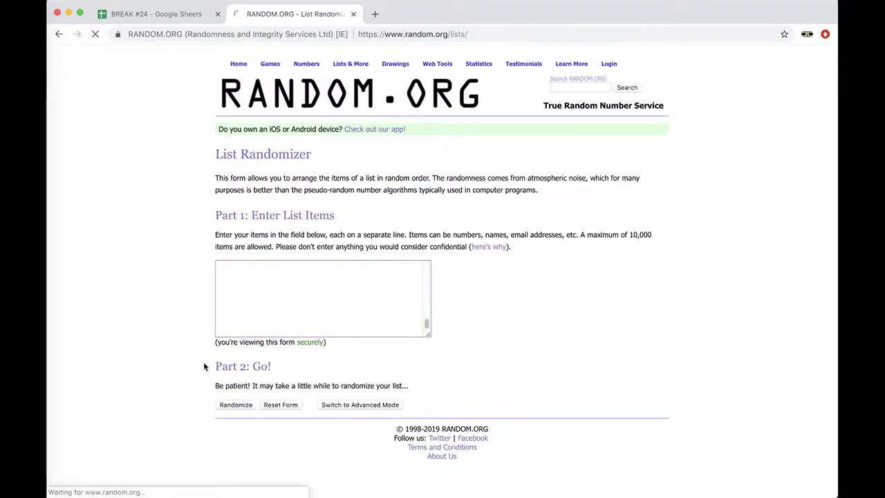
Repeat the randomization of the participant list until it has been randomized 5 times
{"action": "scroll", "coordinate": [228, 422], "scroll_direction": "down", "scroll_amount": 1}
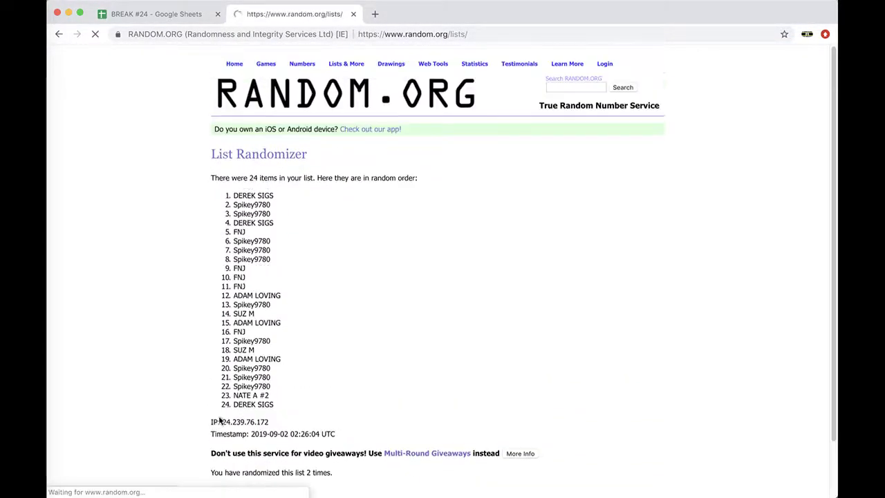
{"action": "scroll", "coordinate": [218, 436], "scroll_direction": "down", "scroll_amount": 2}
{"action": "left_click", "coordinate": [224, 428]}
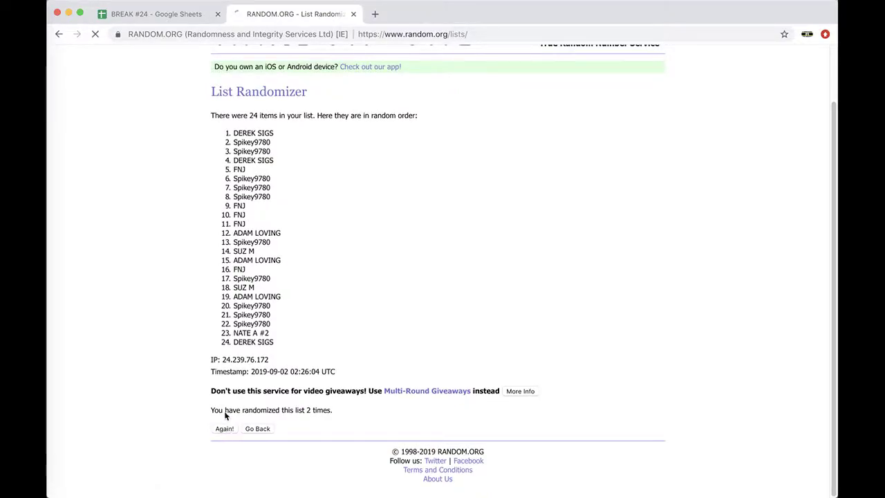
{"action": "left_click", "coordinate": [222, 430]}
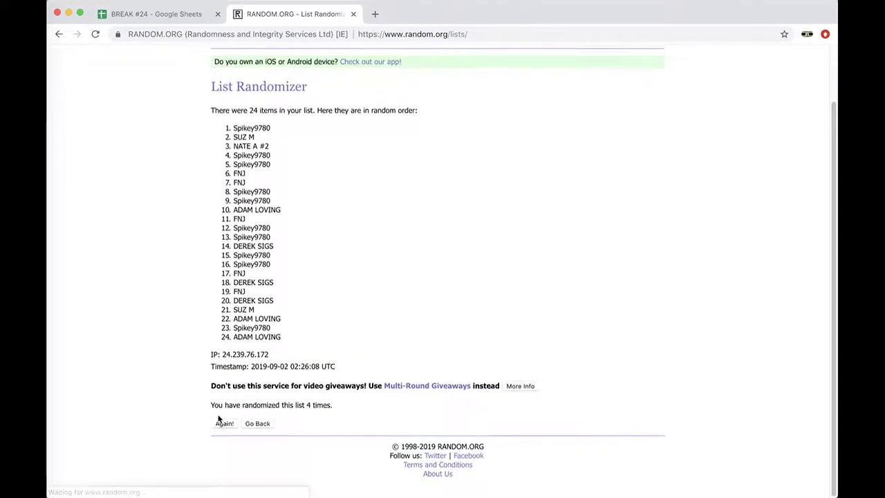
{"action": "left_click", "coordinate": [220, 428]}
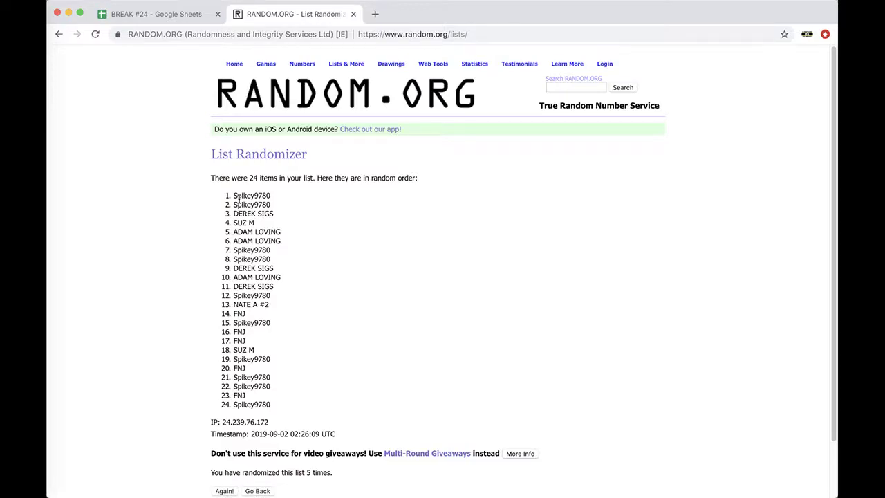
Return to the BREAK #24 spreadsheet and move the #2 HOF JERSEY sheet ahead of #296 prem fb jersey
{"action": "left_click", "coordinate": [181, 15]}
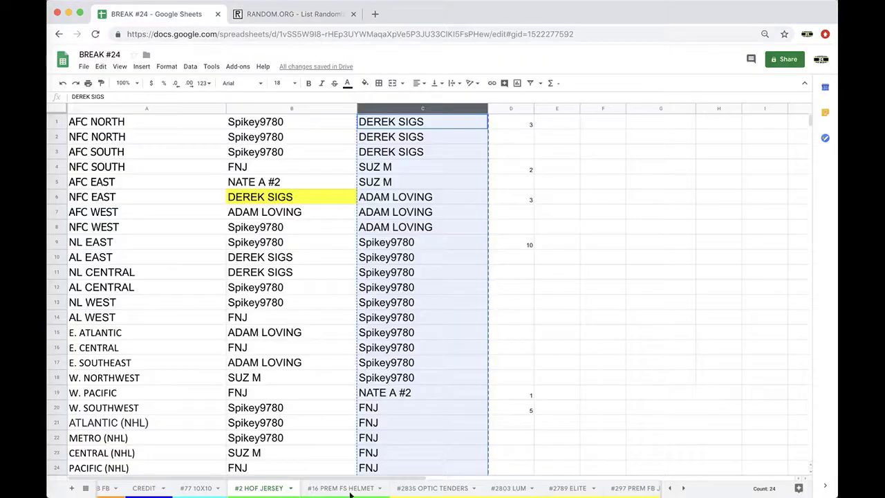
{"action": "left_click_drag", "start_coordinate": [449, 492], "coordinate": [184, 492]}
{"action": "left_click_drag", "start_coordinate": [315, 492], "coordinate": [316, 492]}
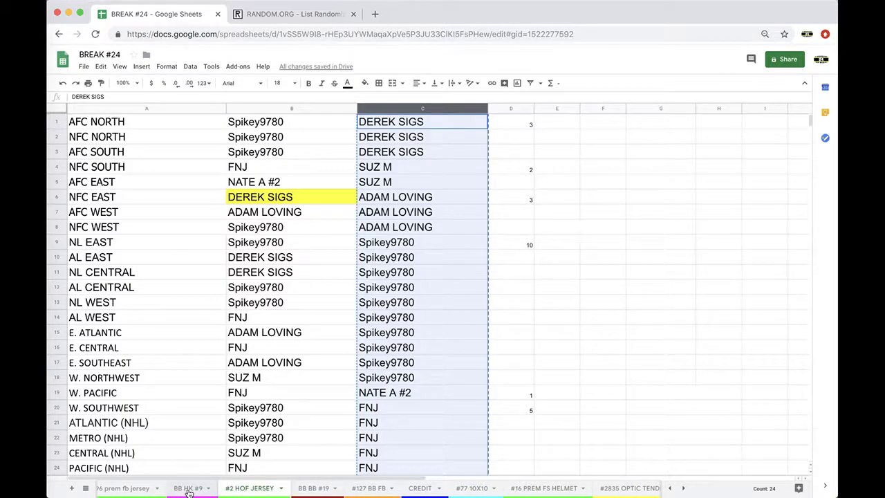
{"action": "left_click_drag", "start_coordinate": [256, 490], "coordinate": [150, 491]}
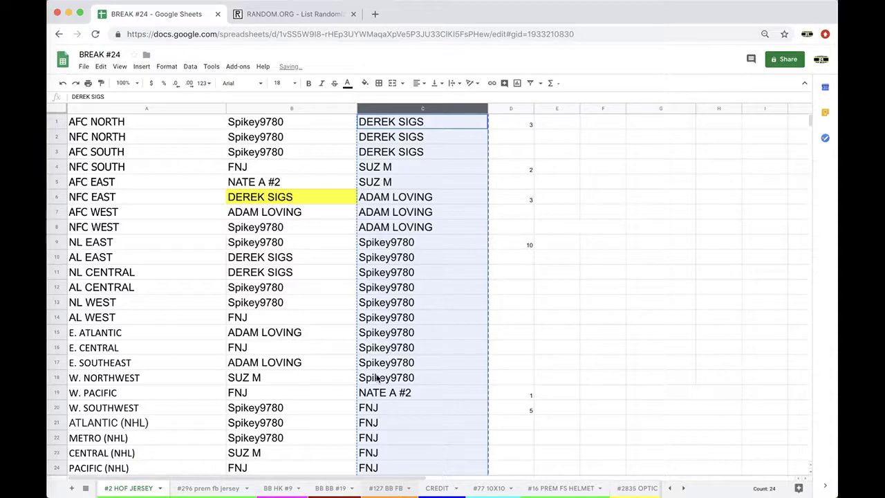
Paste the drawn winner's username as values only beside Pittsburgh Steelers in C26 of #127 BB FB, and enter #2 HOF JERSEY in D26
{"action": "left_click", "coordinate": [264, 279]}
{"action": "key", "text": "ctrl+v"}
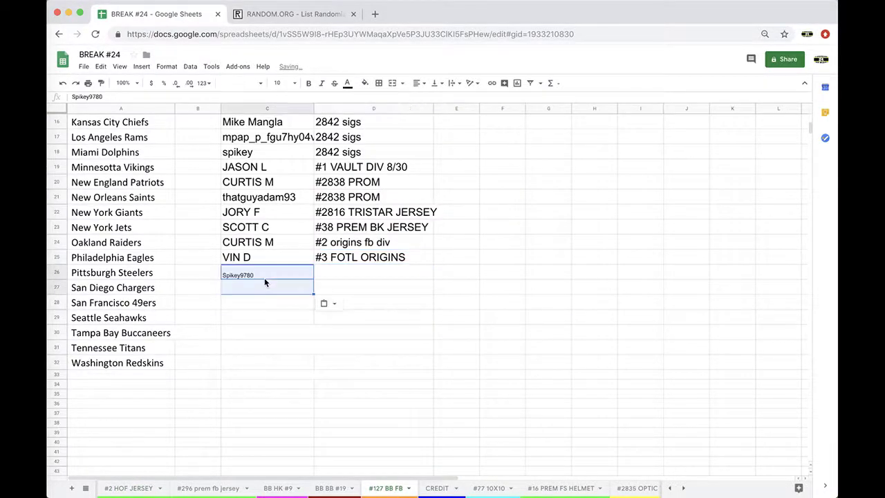
{"action": "left_click", "coordinate": [329, 305]}
{"action": "left_click", "coordinate": [346, 318]}
{"action": "left_click", "coordinate": [330, 274]}
{"action": "type", "text": "#2 HOF JERS"}
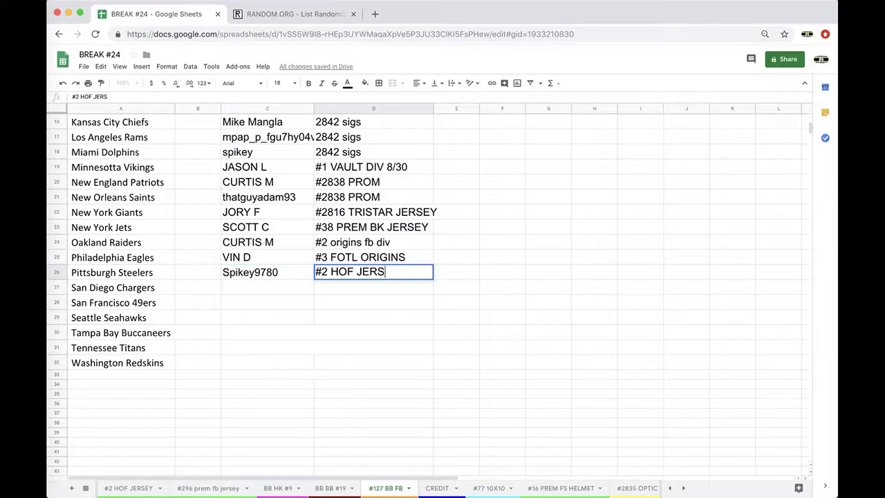
{"action": "type", "text": "EY"}
Open the #16 PREM FS HELMET sheet
{"action": "scroll", "coordinate": [463, 488], "scroll_direction": "right", "scroll_amount": 3}
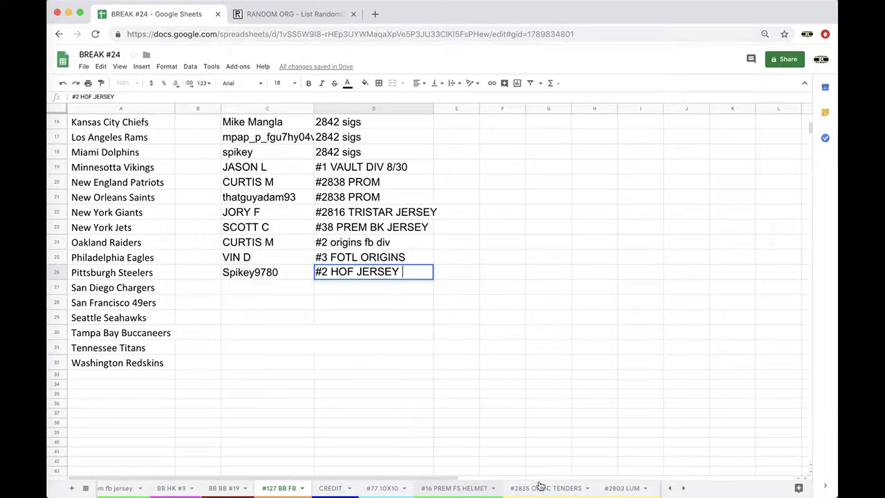
{"action": "left_click", "coordinate": [454, 487]}
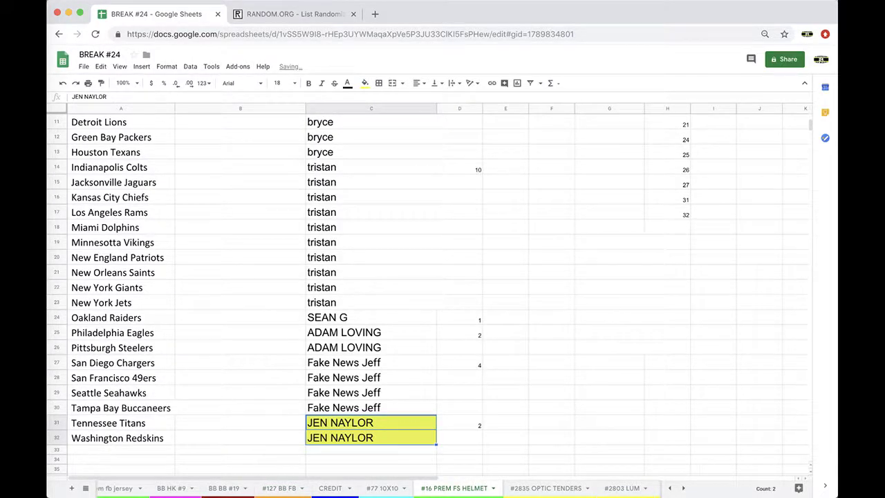